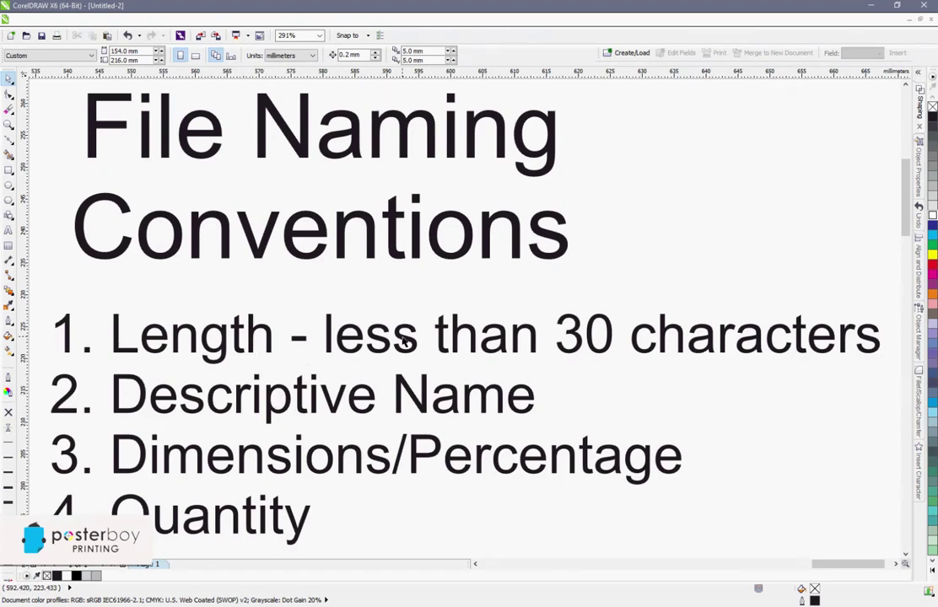
# Finish the "Bee_flower" label and move it beside the upper-right corner of the bee photo.
pyautogui.scroll(-2, 271, 396)
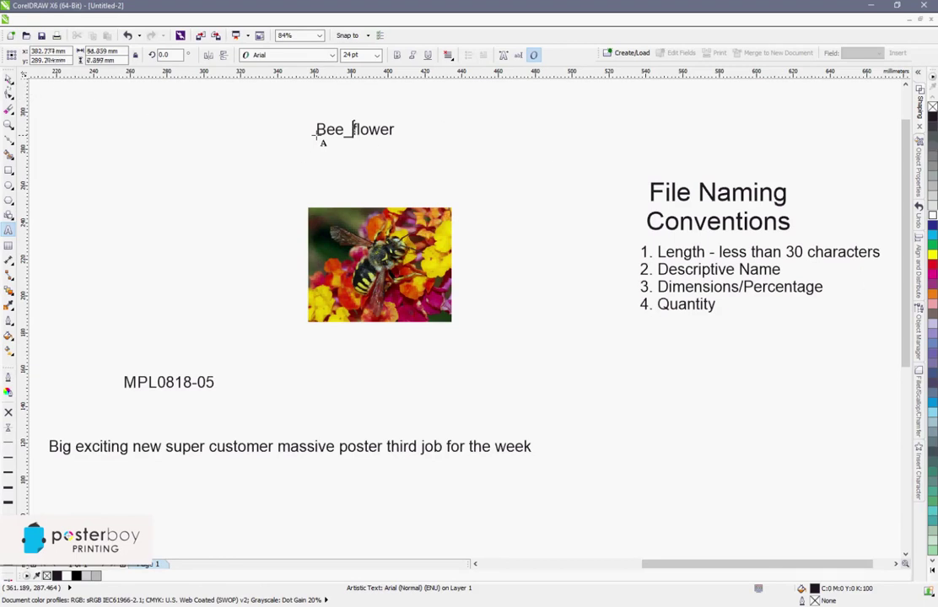
pyautogui.hotkey('ctrl', 'space')
pyautogui.moveTo(370, 137)
pyautogui.mouseDown()
pyautogui.moveTo(473, 174)
pyautogui.moveTo(368, 136)
pyautogui.moveTo(517, 202)
pyautogui.moveTo(370, 137)
pyautogui.mouseUp()
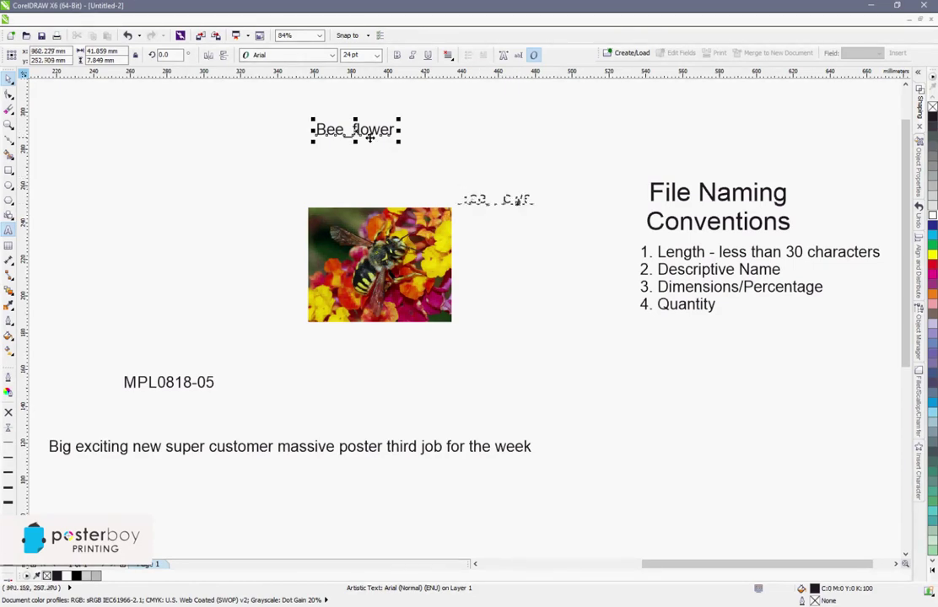
pyautogui.moveTo(516, 205); pyautogui.dragTo(512, 205)
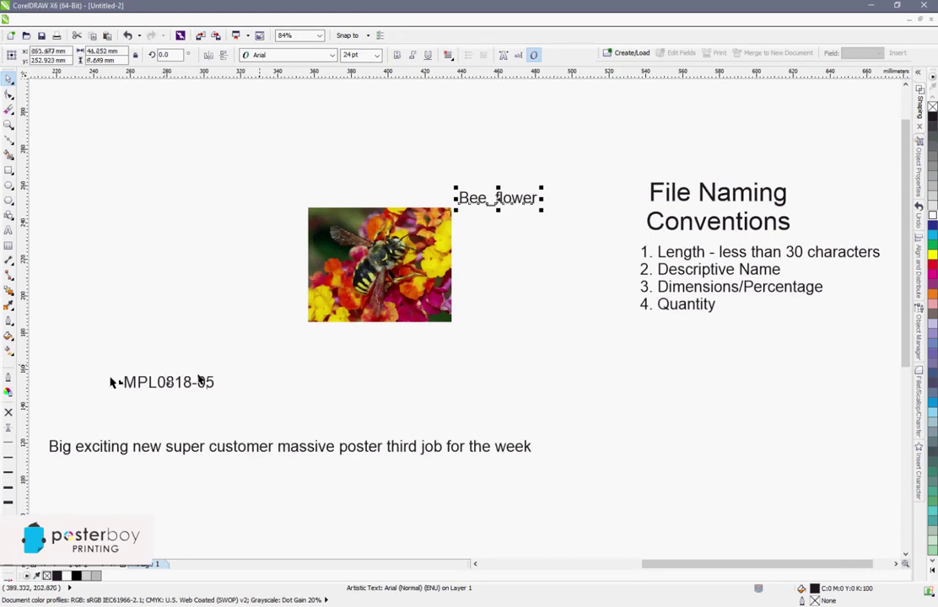
# Append "_bee_flower" to the job code text below the bee photo.
pyautogui.click(199, 379)
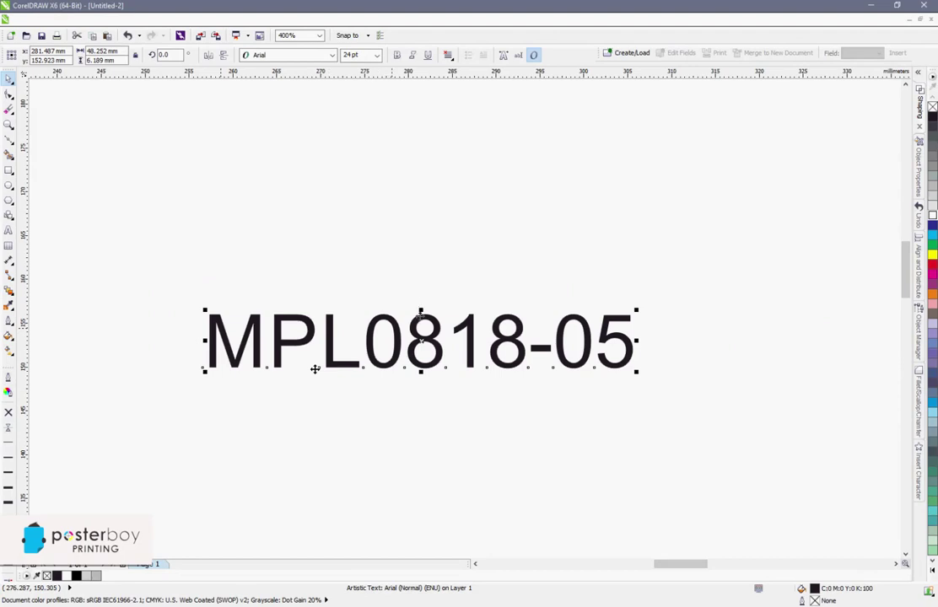
pyautogui.click(370, 360)
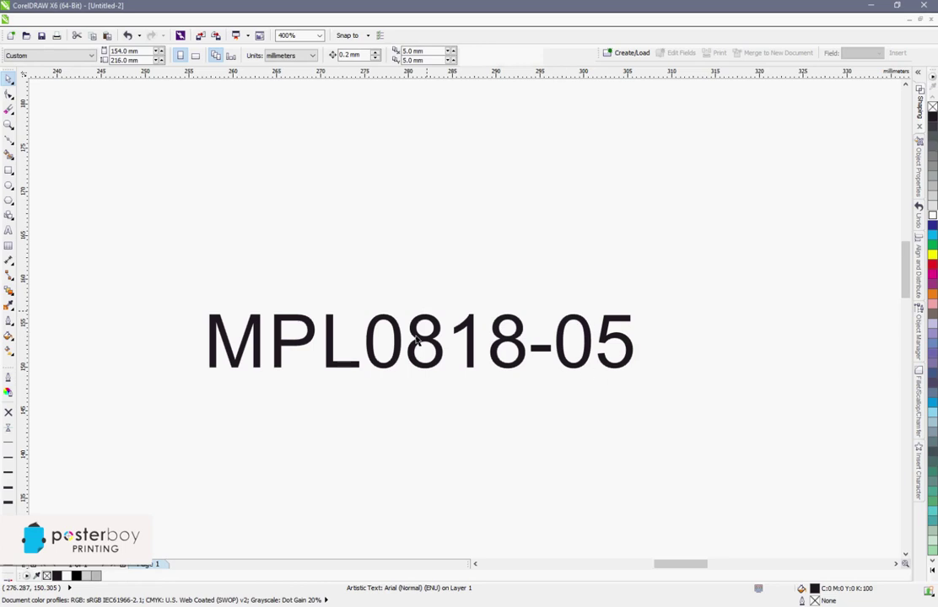
pyautogui.scroll(-1, 638, 346)
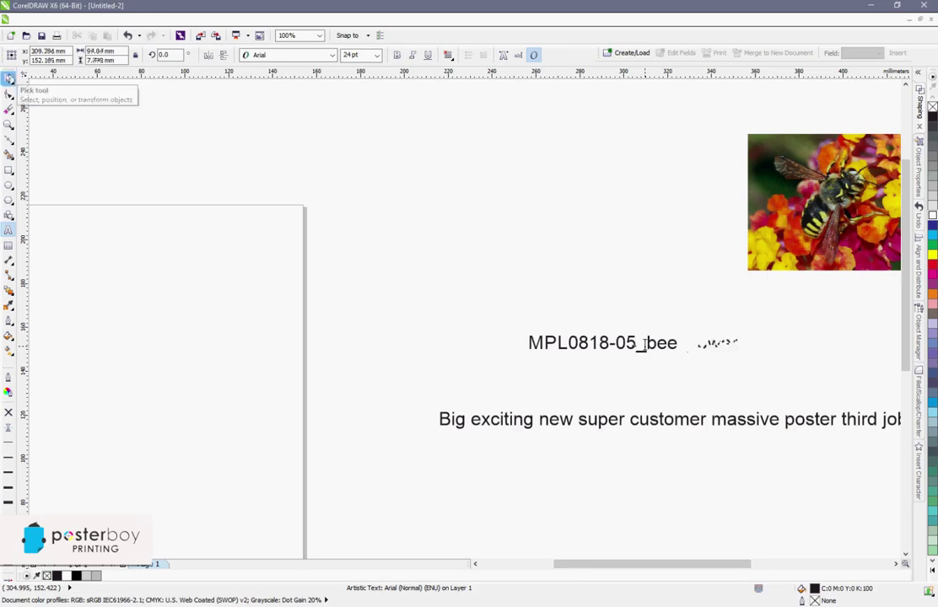
pyautogui.click(8, 78)
pyautogui.press('F4')
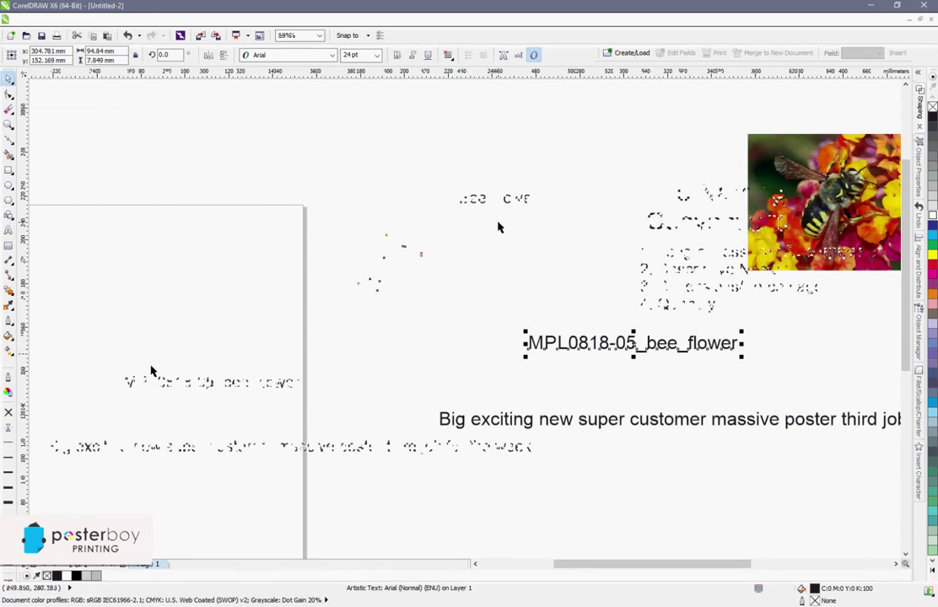
pyautogui.scroll(1, 498, 227)
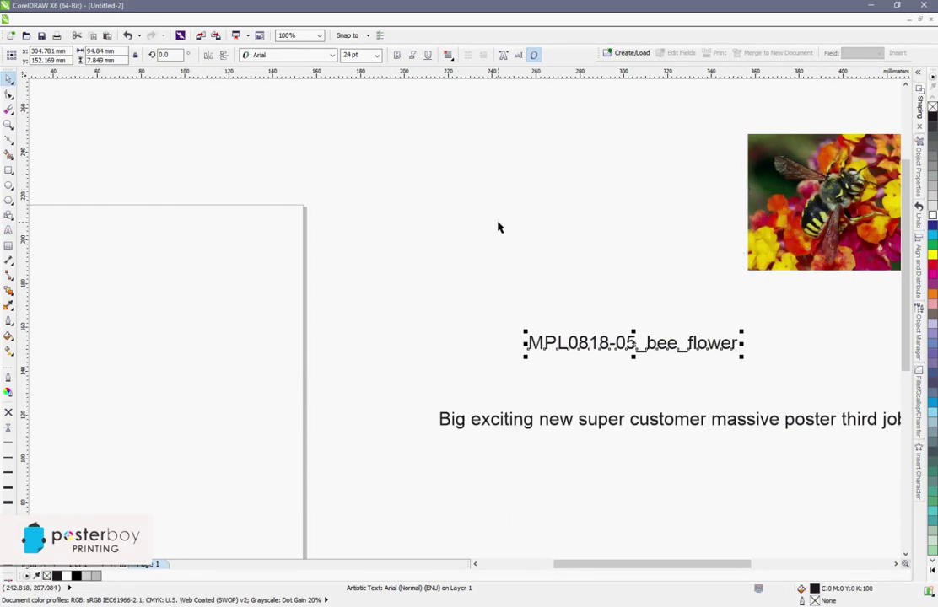
pyautogui.press('F4')
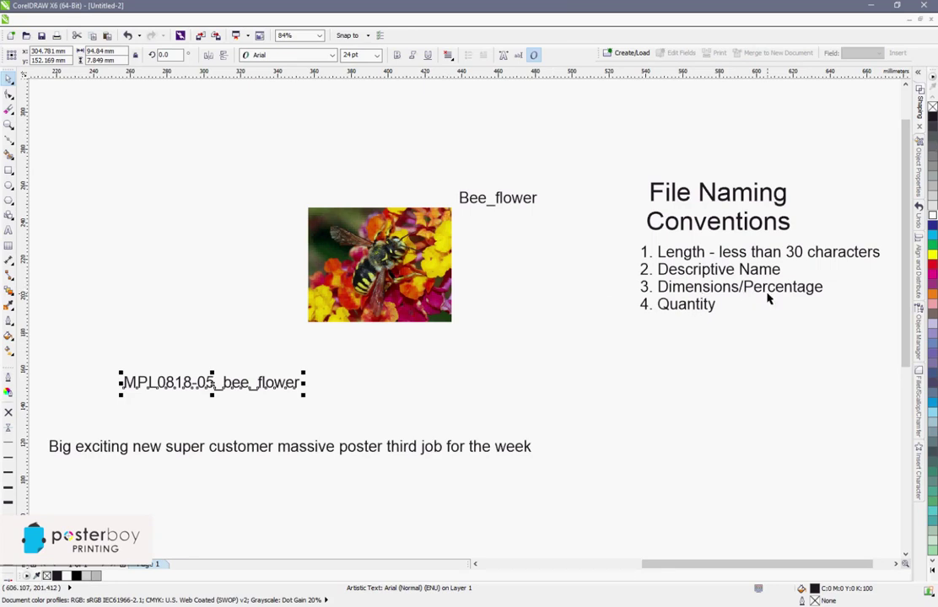
# Append the dimensions "_750x1000mm" to the end of the sample file name below the bee photo.
pyautogui.click(297, 384)
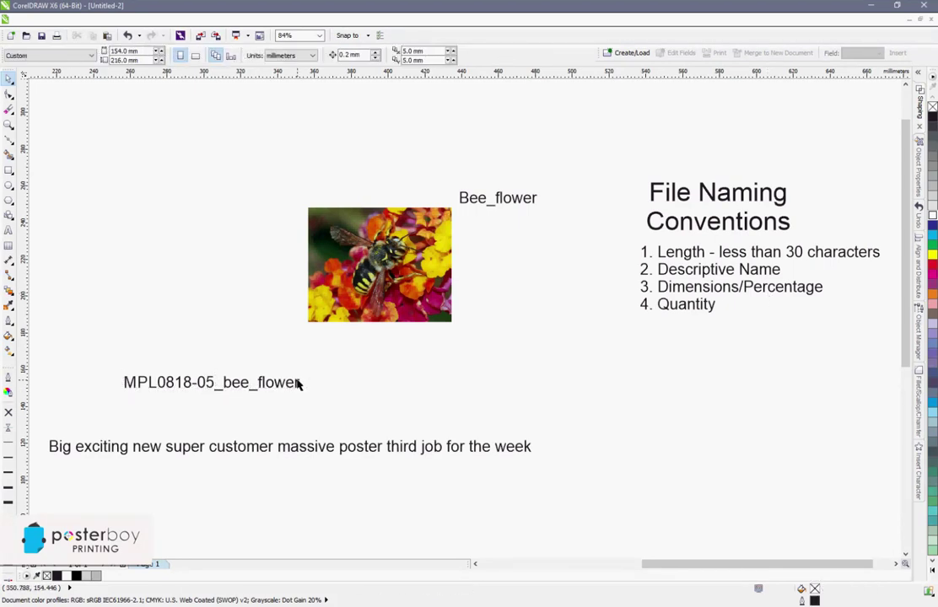
pyautogui.click(296, 383)
pyautogui.doubleClick(297, 383)
pyautogui.write('_750')
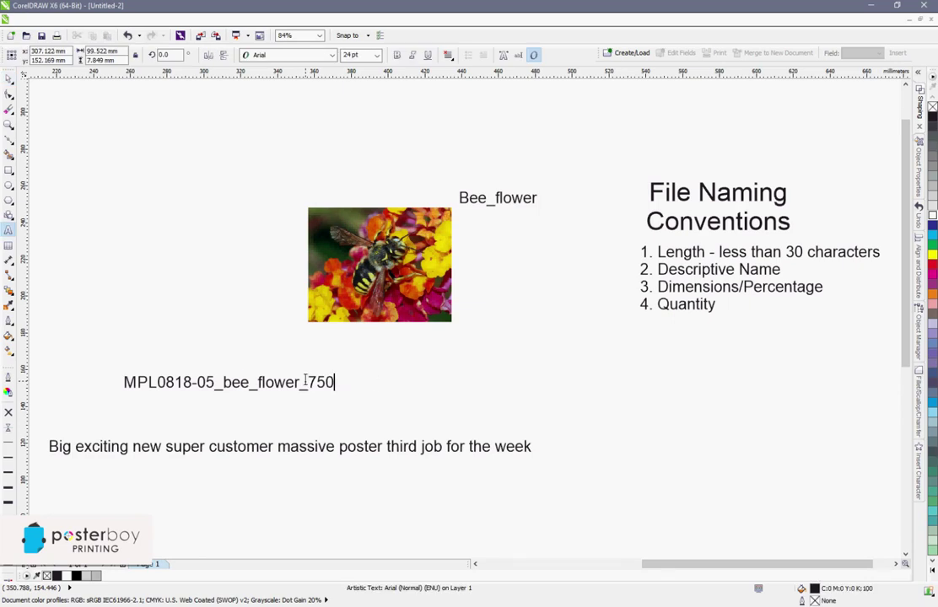
pyautogui.write('x1000mm')
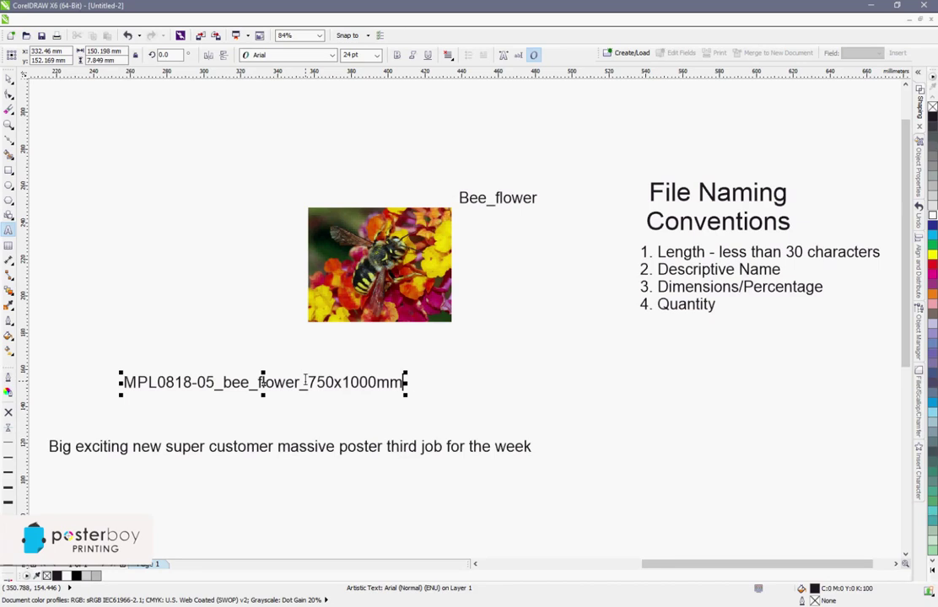
pyautogui.write(':;. %')
pyautogui.press('BackSpace')
pyautogui.press('BackSpace')
pyautogui.press('BackSpace')
pyautogui.press('BackSpace')
pyautogui.press('BackSpace')
pyautogui.press('BackSpace')
pyautogui.write('_50%')
pyautogui.press('BackSpace')
pyautogui.press('BackSpace')
pyautogui.press('BackSpace')
pyautogui.press('BackSpace')
# Append the quantity "_Qty10" with a capital Q to the end of the sample file name.
pyautogui.click(405, 382)
pyautogui.write('_qty10')
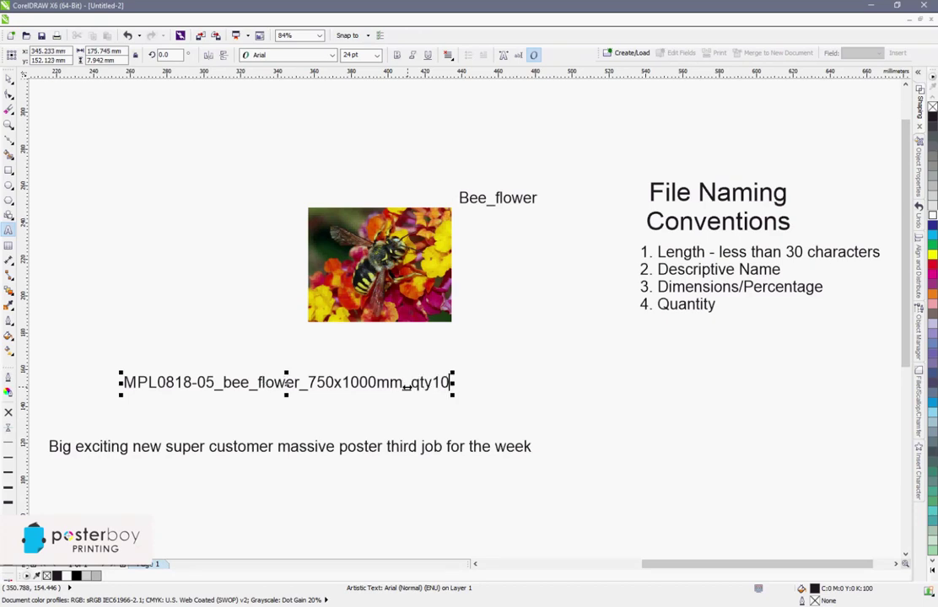
pyautogui.click(418, 378)
pyautogui.press('BackSpace')
pyautogui.write('Q')
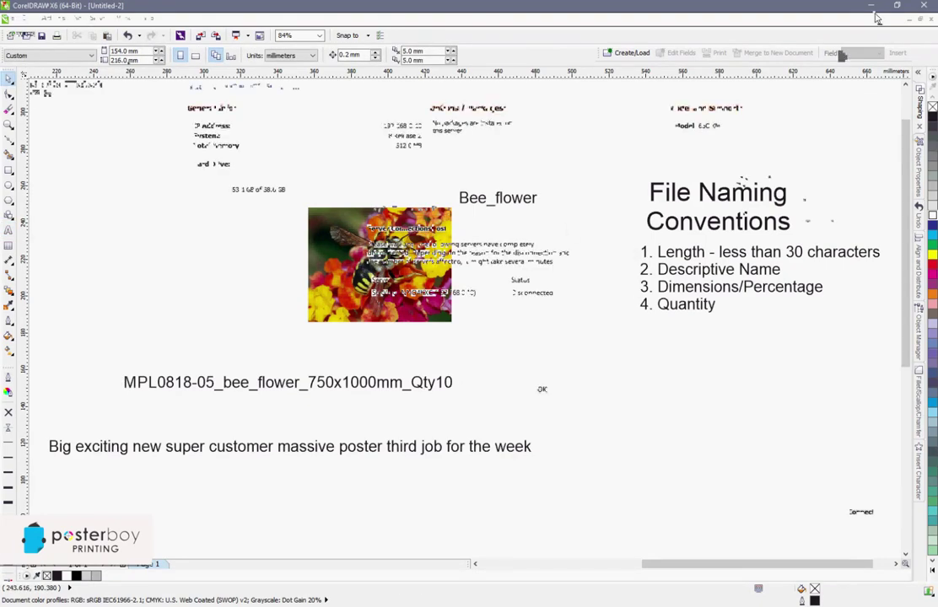
pyautogui.click(559, 387)
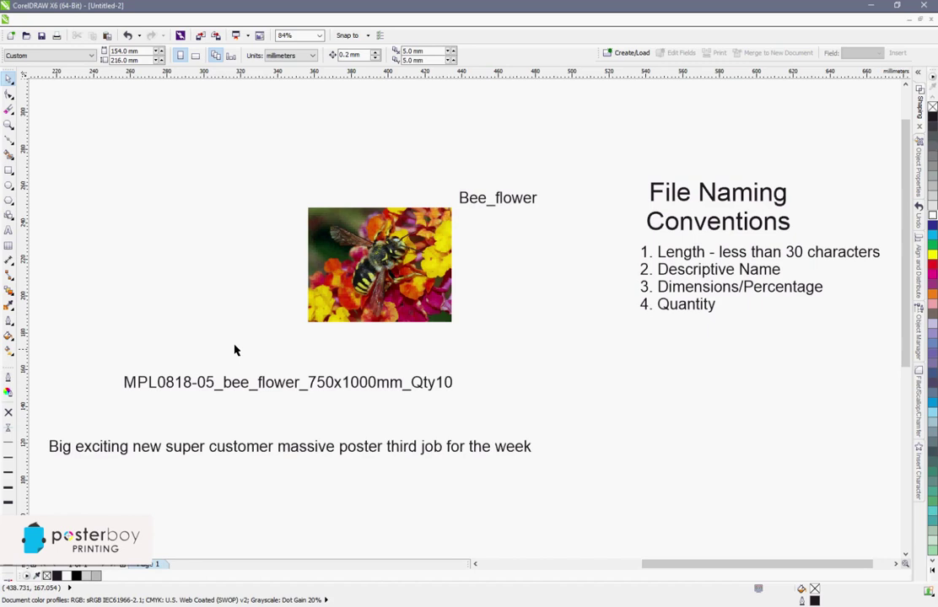
pyautogui.click(393, 385)
pyautogui.click(393, 386)
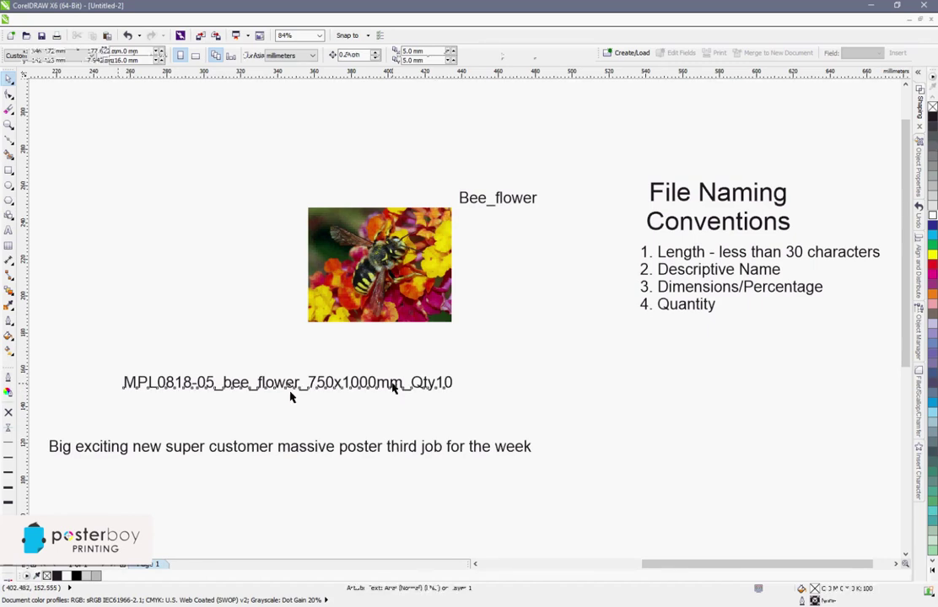
pyautogui.press('Escape')
pyautogui.click(393, 386)
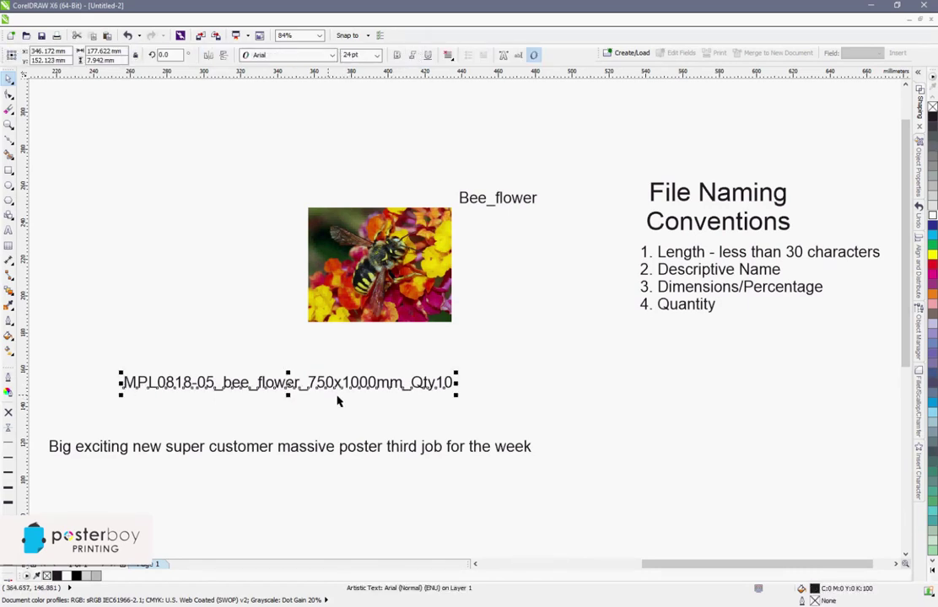
pyautogui.click(363, 407)
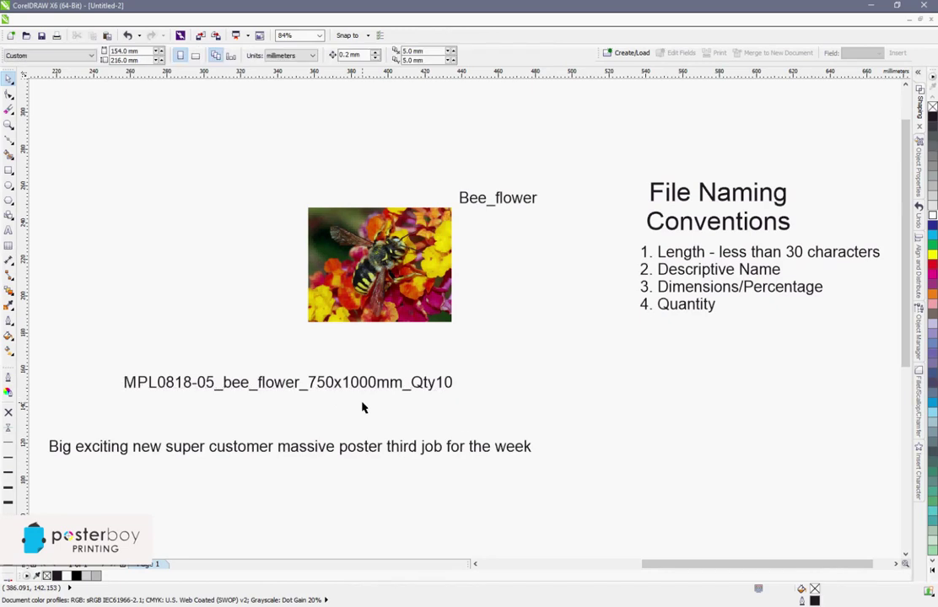
# Shorten "bee_flower" to "bee" in the sample file name and add the ".pdf" extension.
pyautogui.click(323, 389)
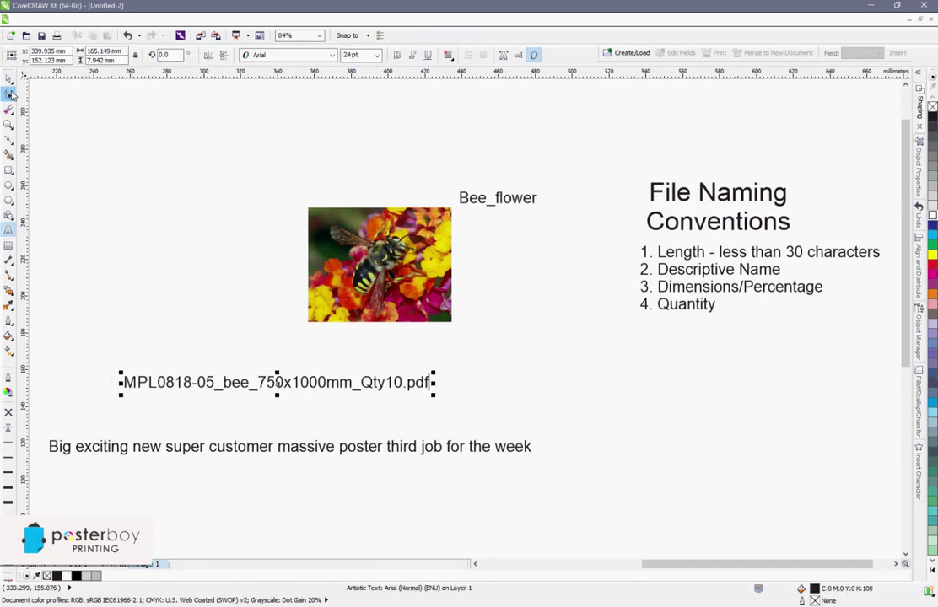
pyautogui.click(155, 415)
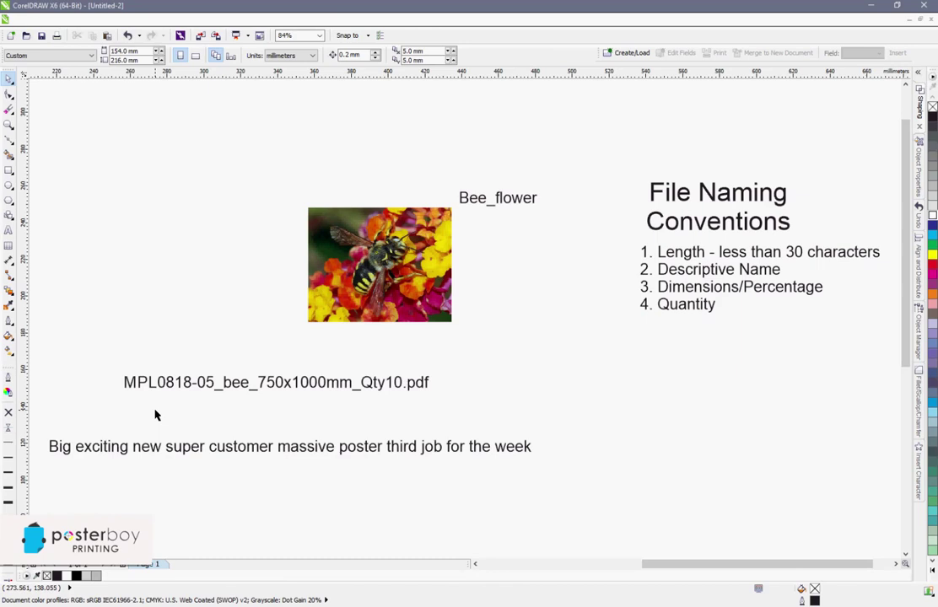